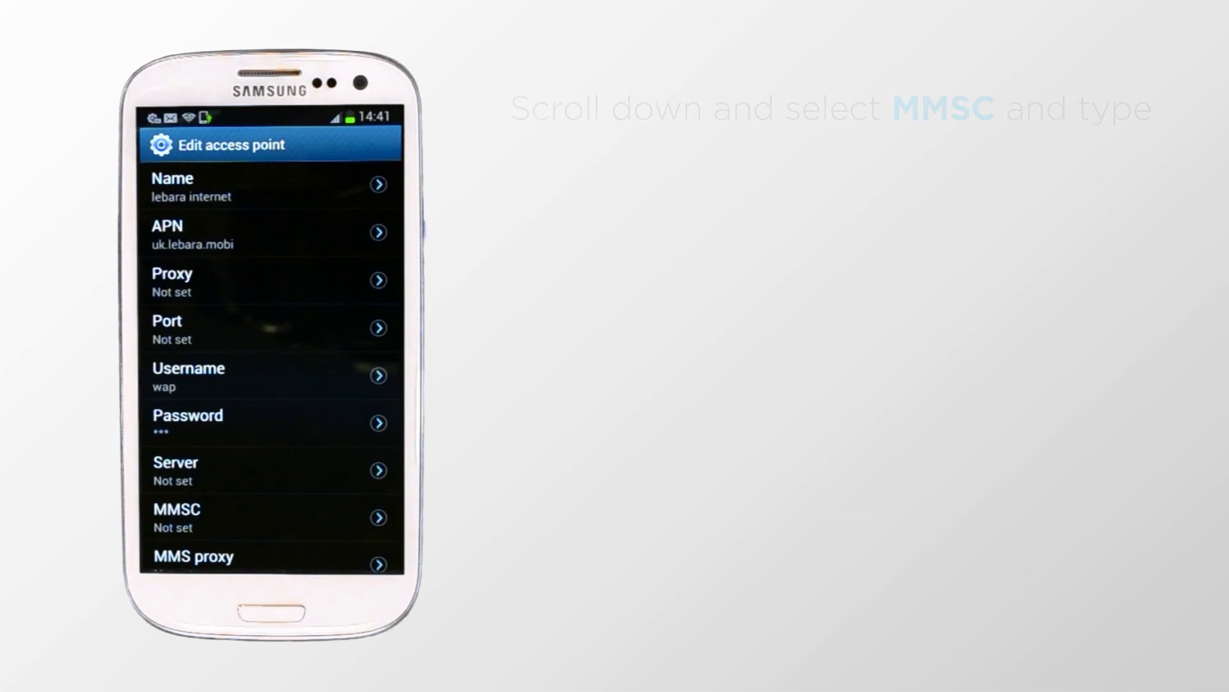
{"action": "scroll", "coordinate": [269, 384], "scroll_direction": "down", "scroll_amount": 5}
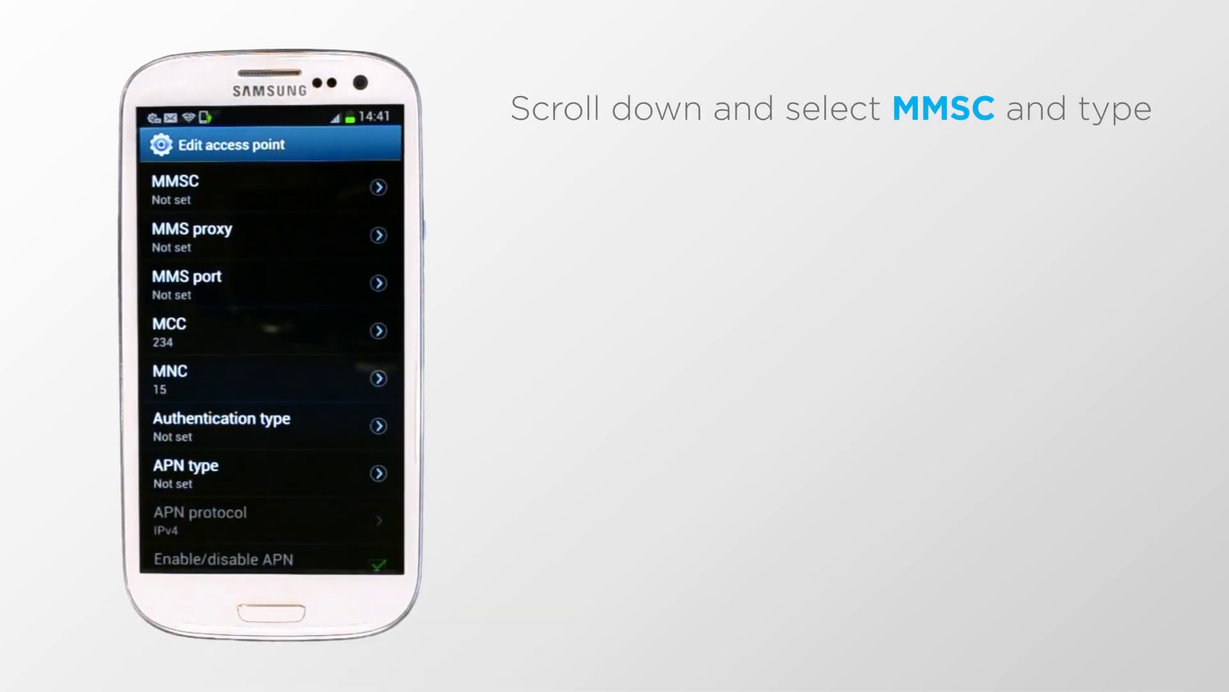
{"action": "left_click", "coordinate": [173, 189]}
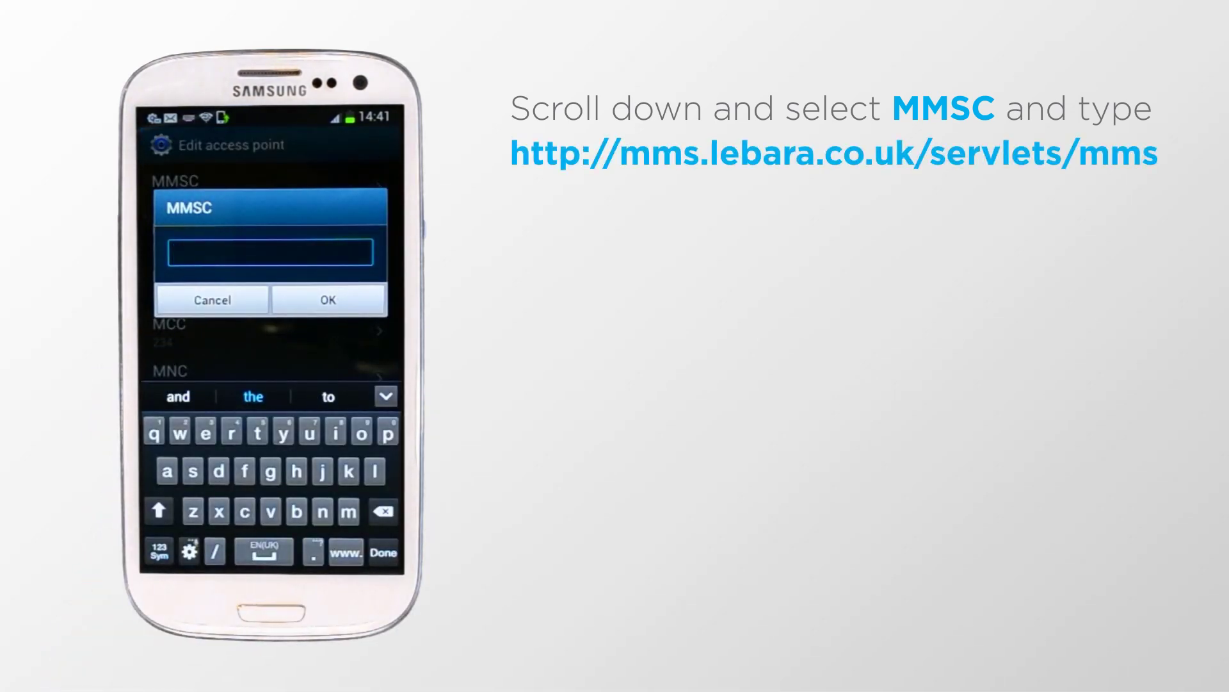
{"action": "type", "text": "http://mms.lebara.co.uk/servlets/mms"}
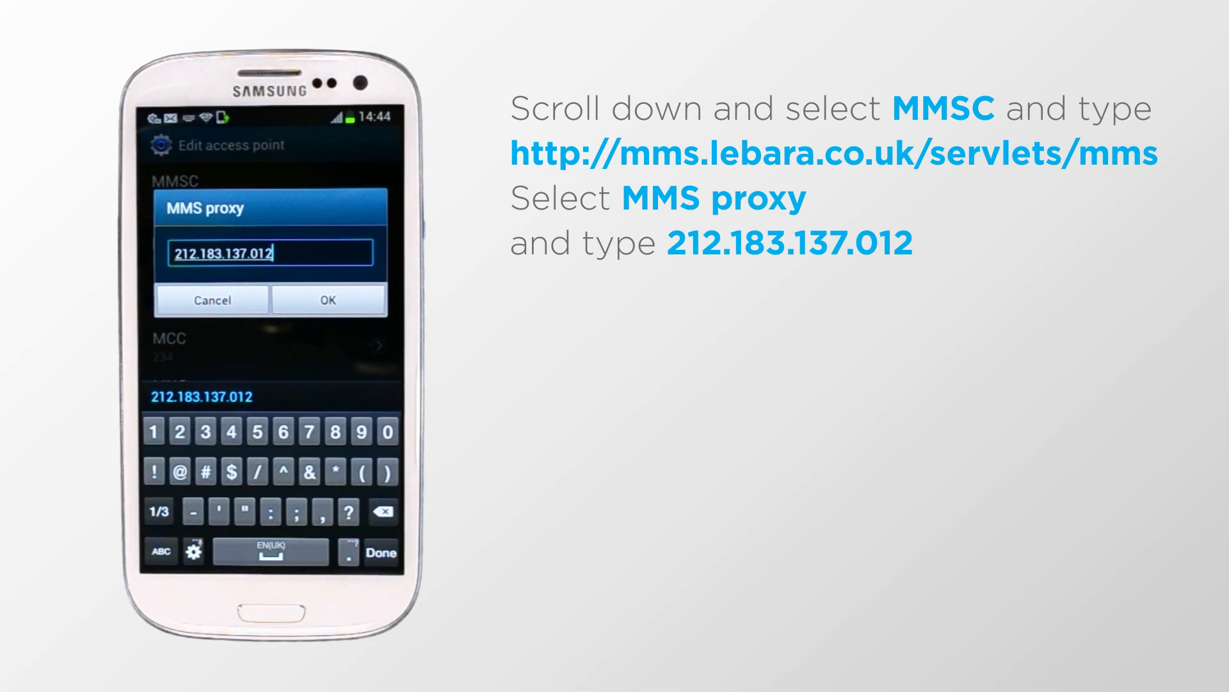
- Confirm MMS proxy 212.183.137.012 and set the MMS port to 8799
{"action": "left_click", "coordinate": [327, 299]}
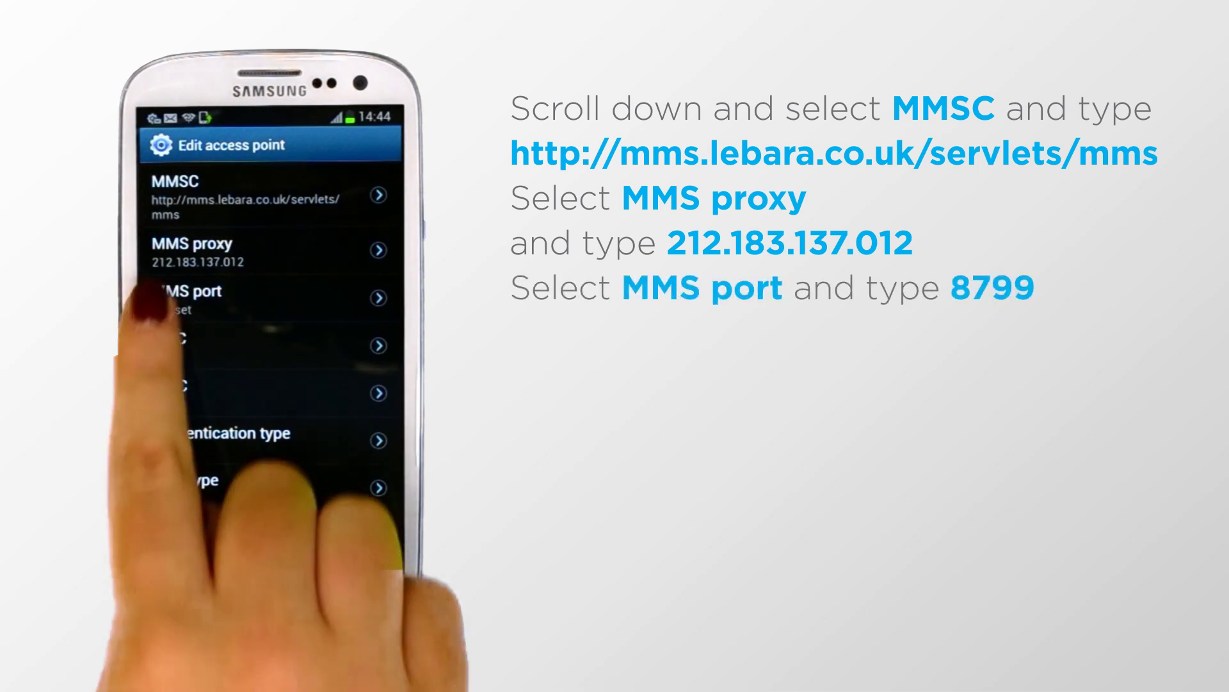
{"action": "left_click", "coordinate": [154, 301]}
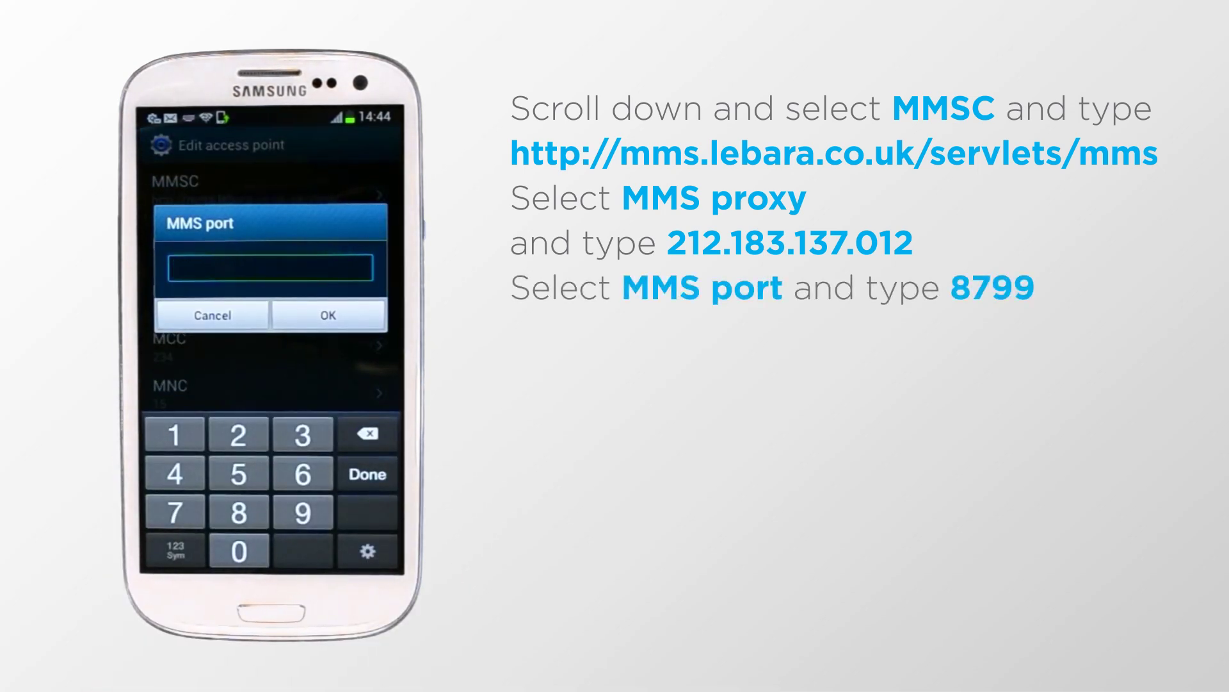
{"action": "type", "text": "8799"}
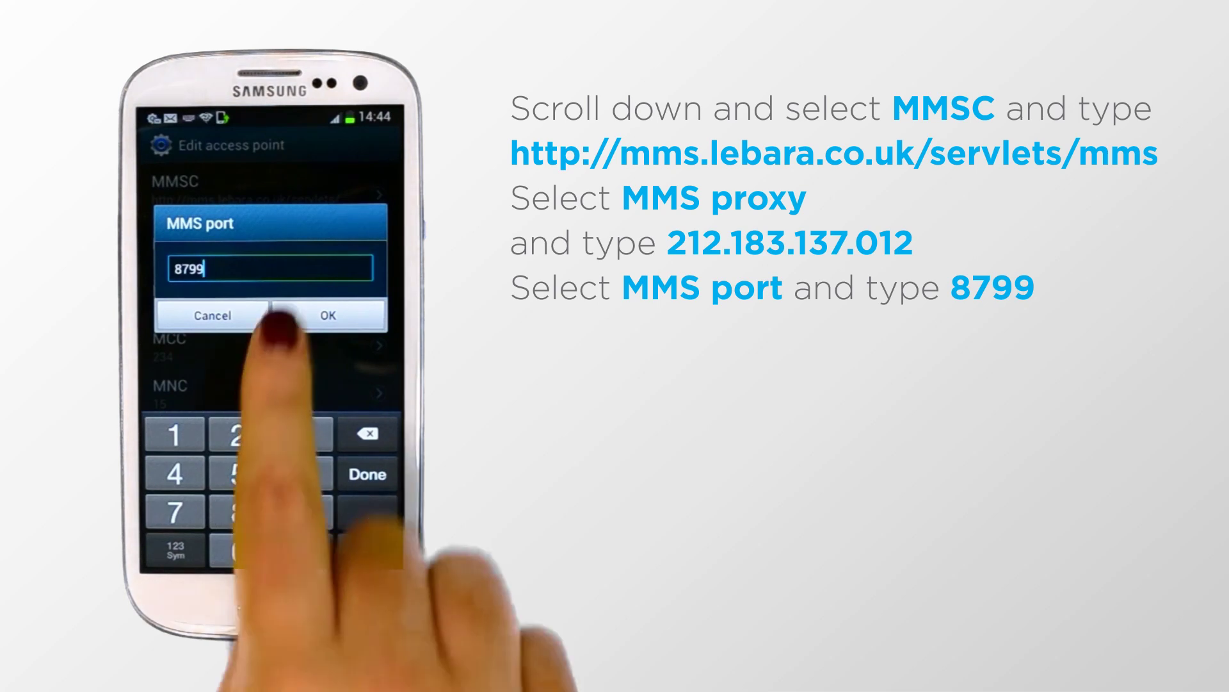
{"action": "left_click", "coordinate": [307, 315]}
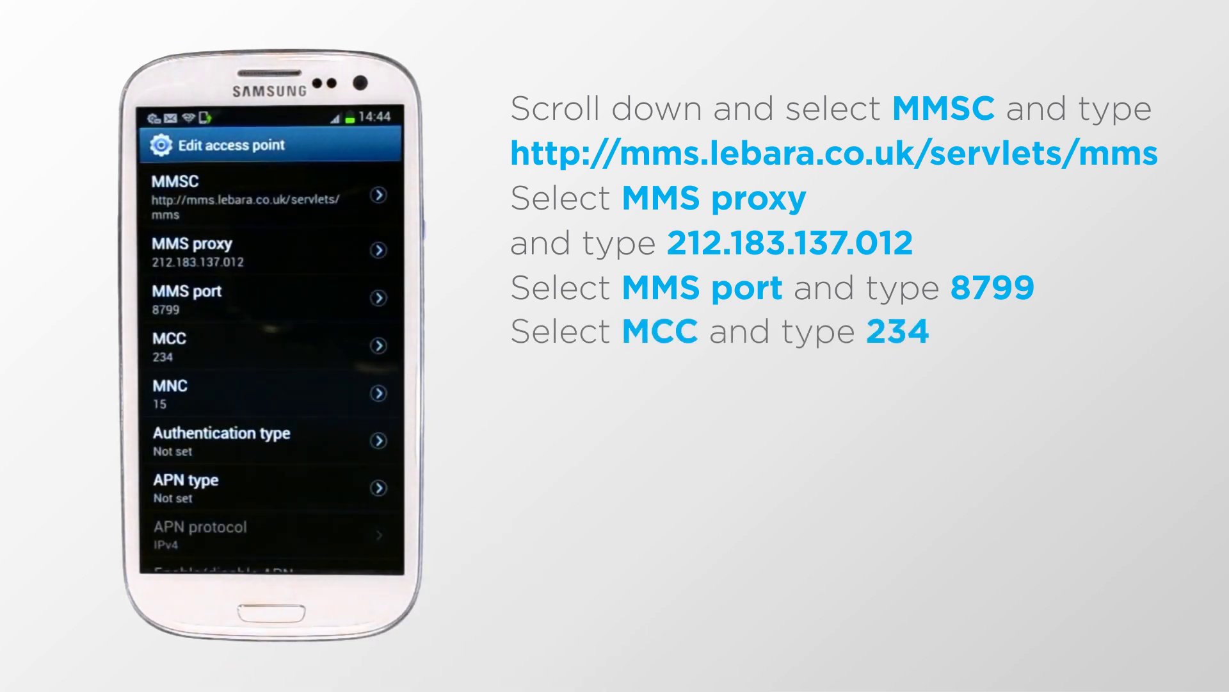
- Confirm MCC 234 and MNC 15, then bring up the empty APN type field
{"action": "left_click", "coordinate": [154, 339]}
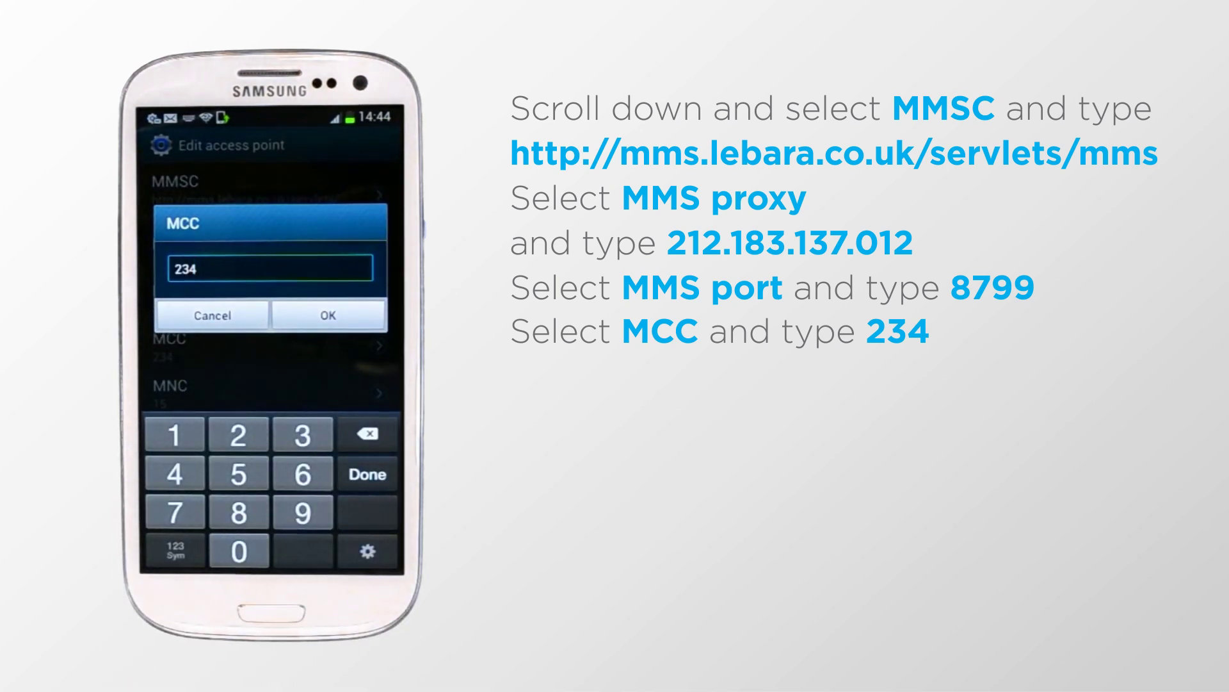
{"action": "left_click", "coordinate": [328, 315]}
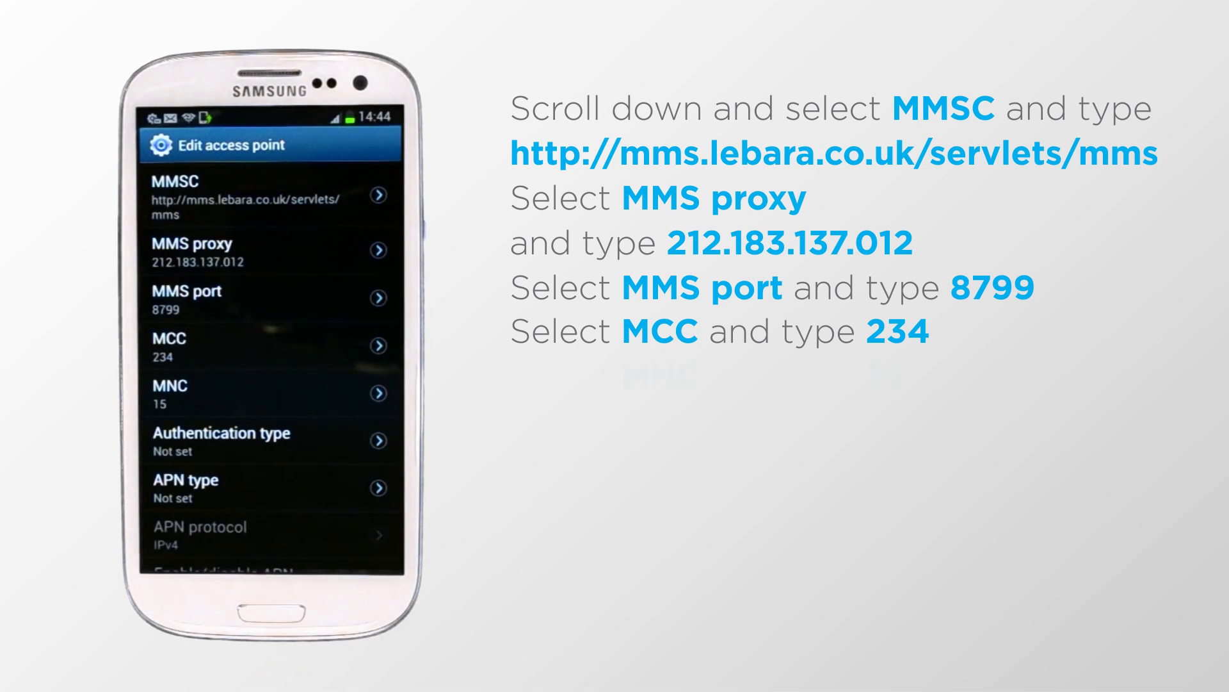
{"action": "left_click", "coordinate": [168, 388]}
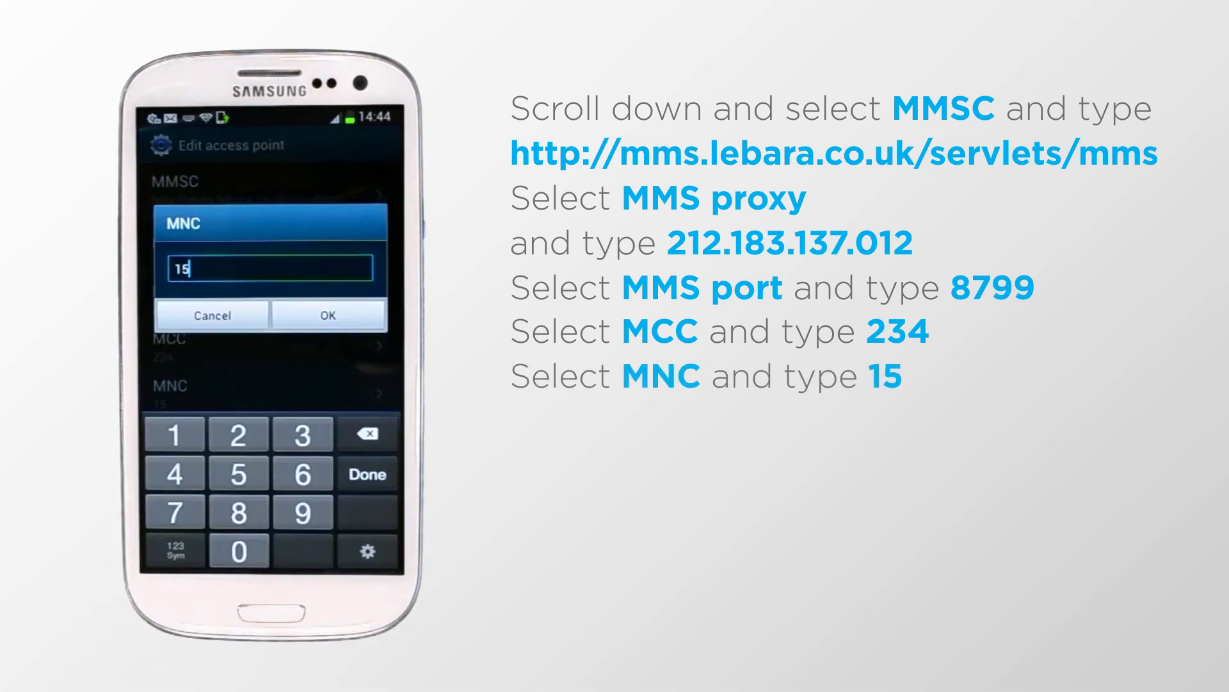
{"action": "left_click", "coordinate": [328, 314]}
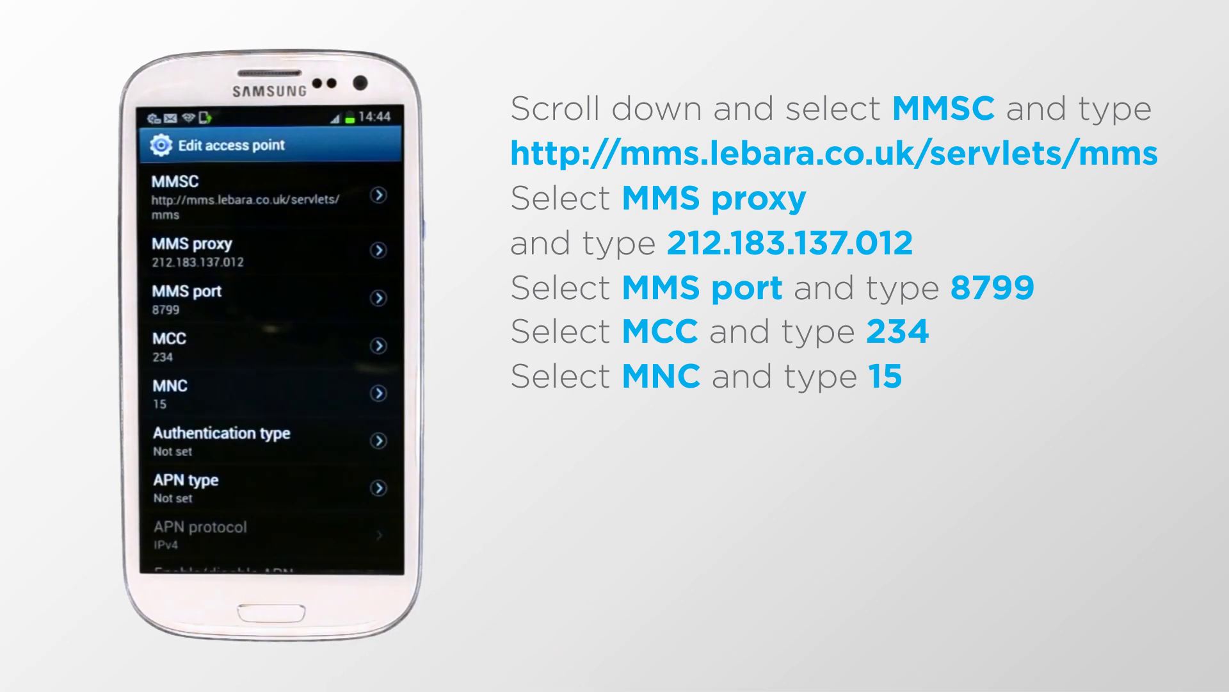
{"action": "left_click", "coordinate": [187, 487]}
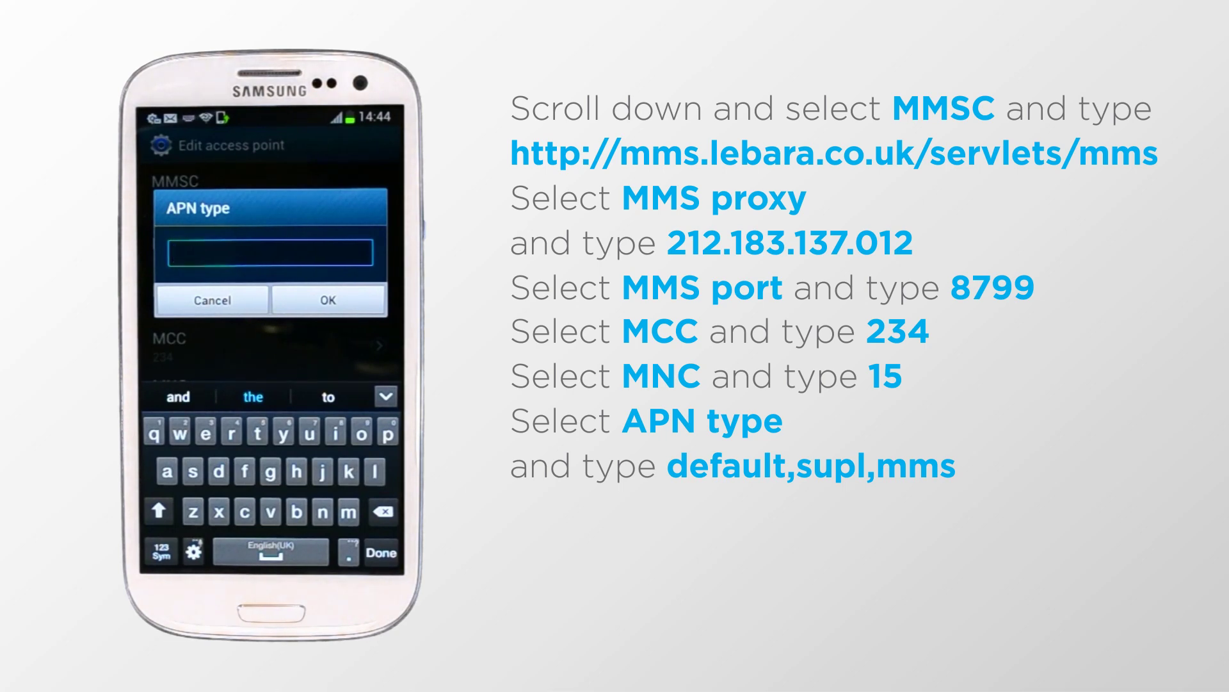
{"action": "type", "text": "default,supl,mms"}
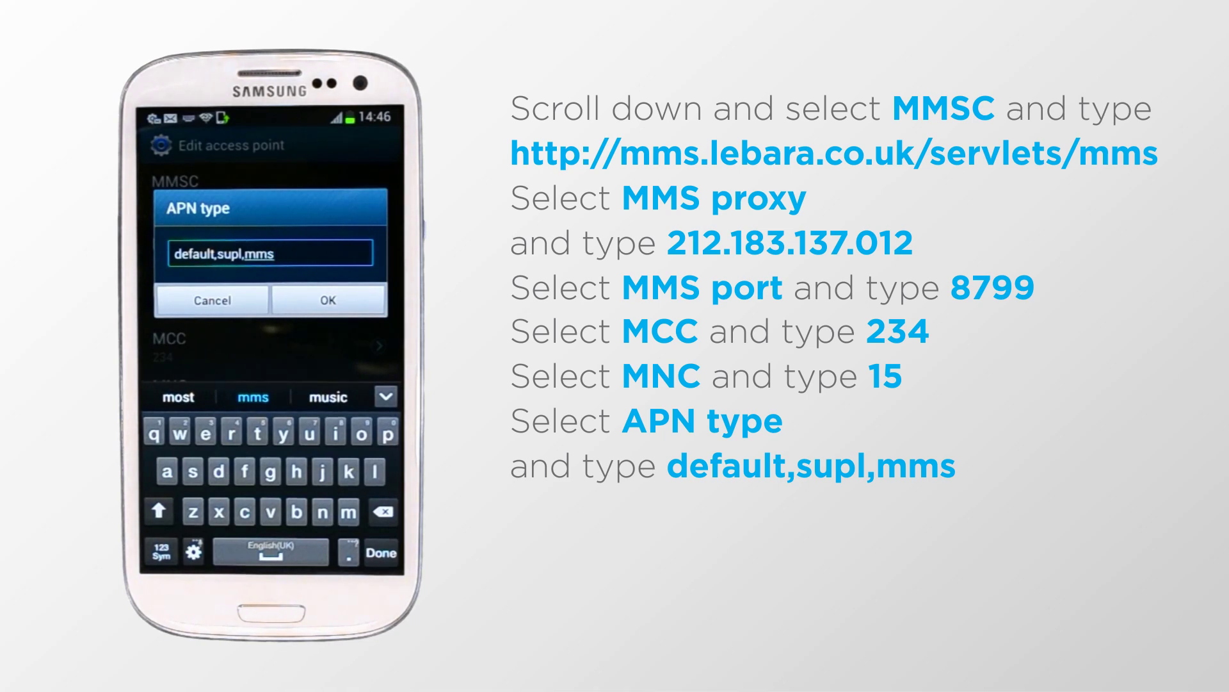
- Confirm 'default,supl,mms' as the APN type
{"action": "left_click", "coordinate": [317, 300]}
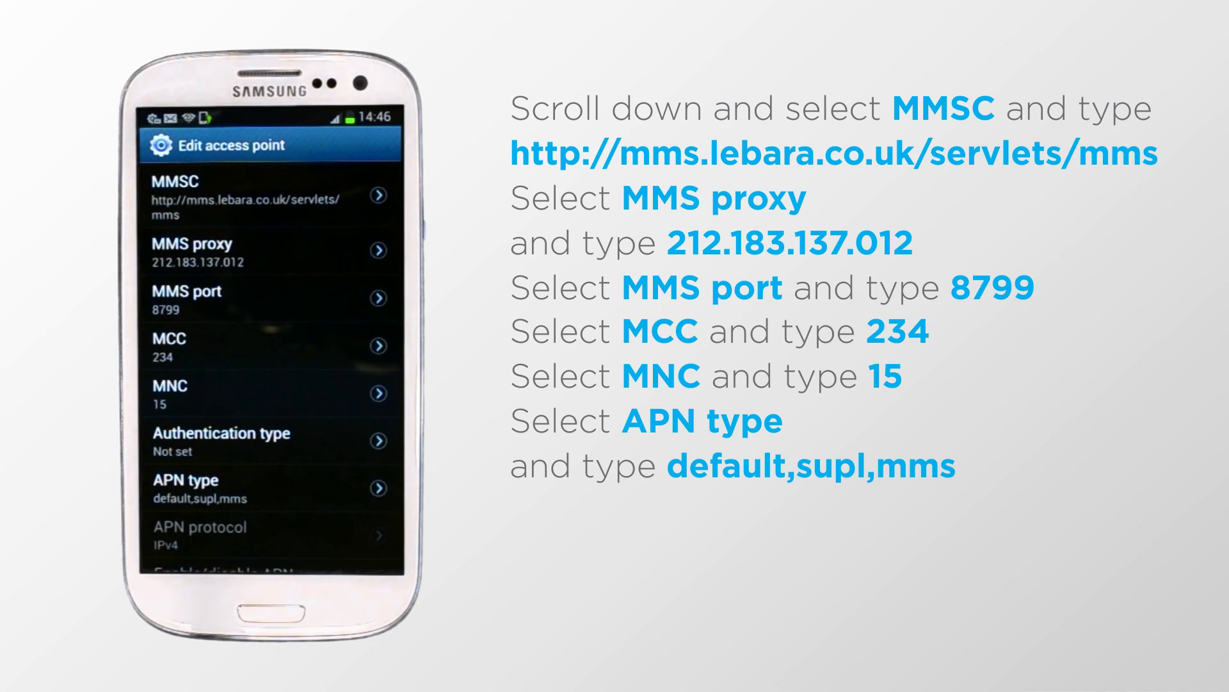
- Save the Lebara access point from the menu, then go to the home screen
{"action": "left_click", "coordinate": [183, 612]}
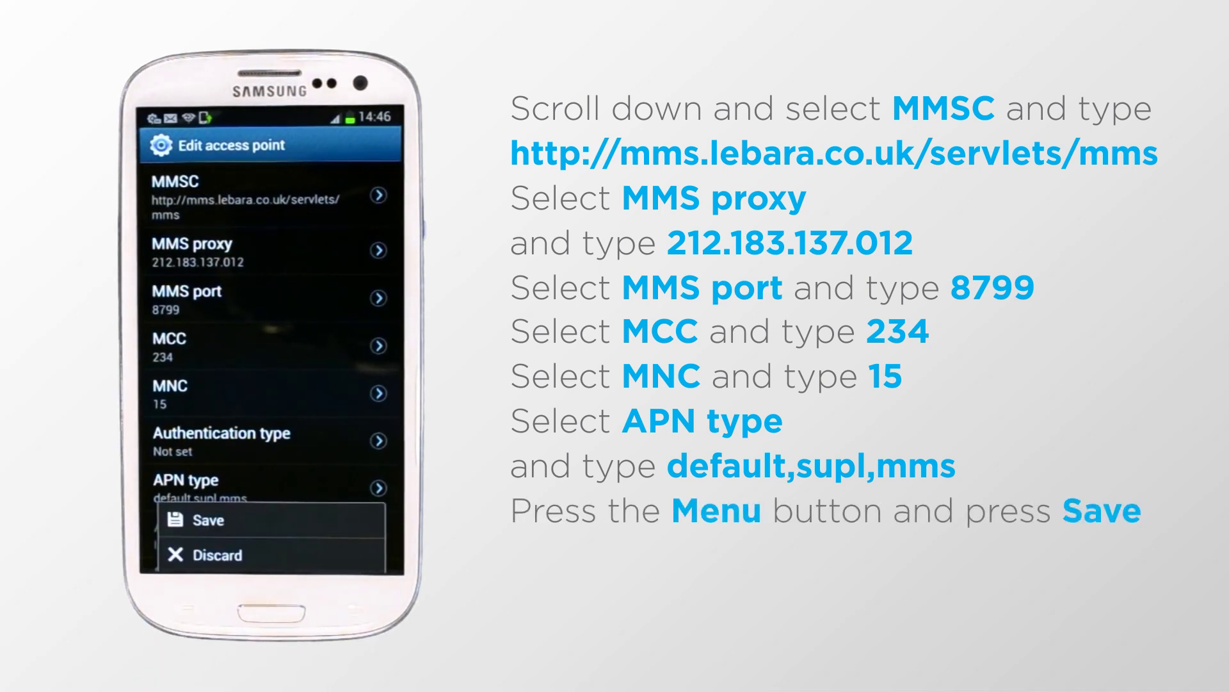
{"action": "left_click", "coordinate": [209, 520]}
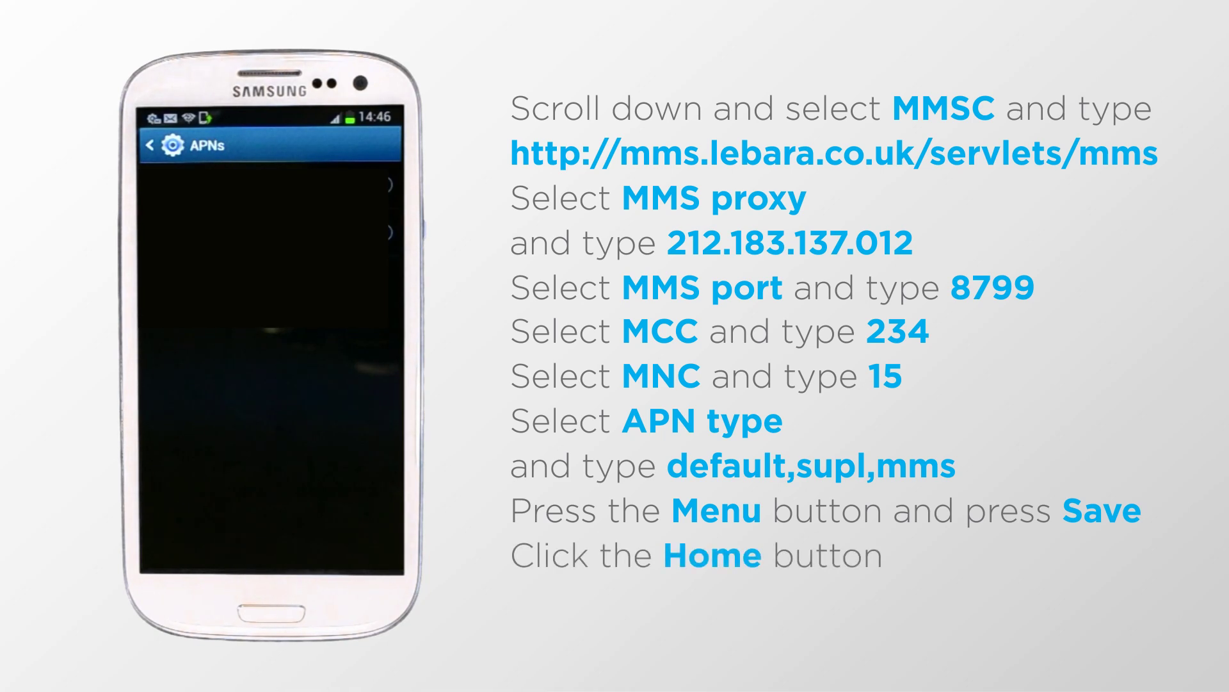
{"action": "left_click", "coordinate": [271, 612]}
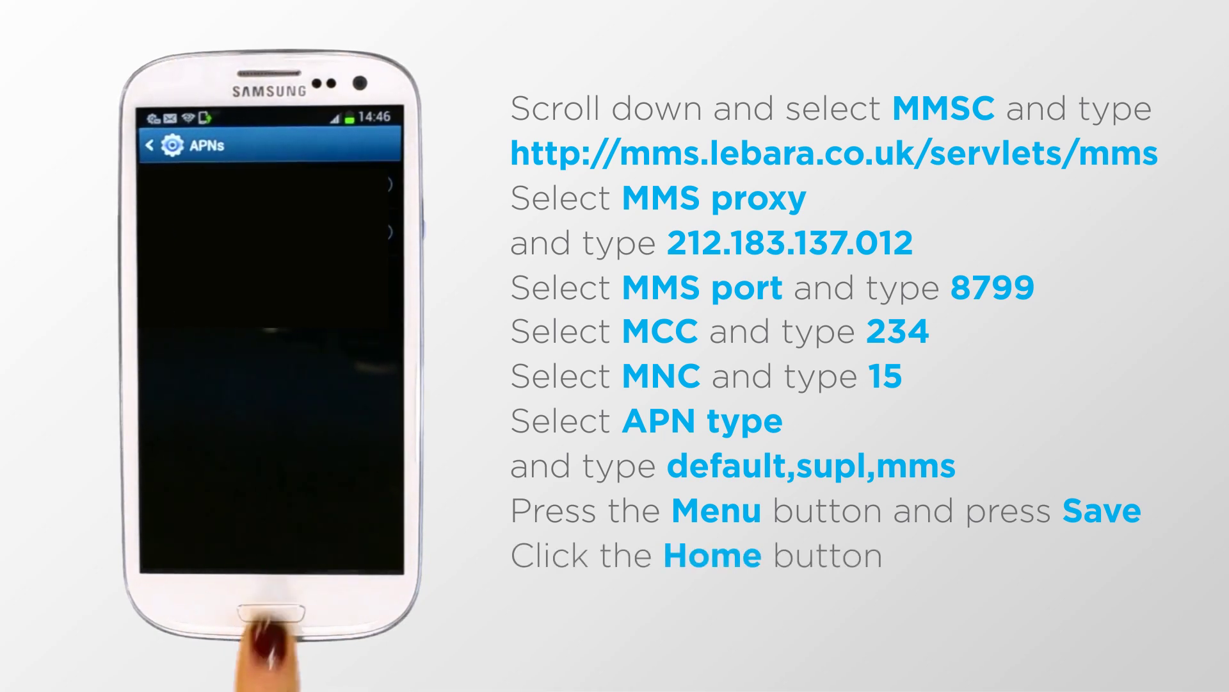